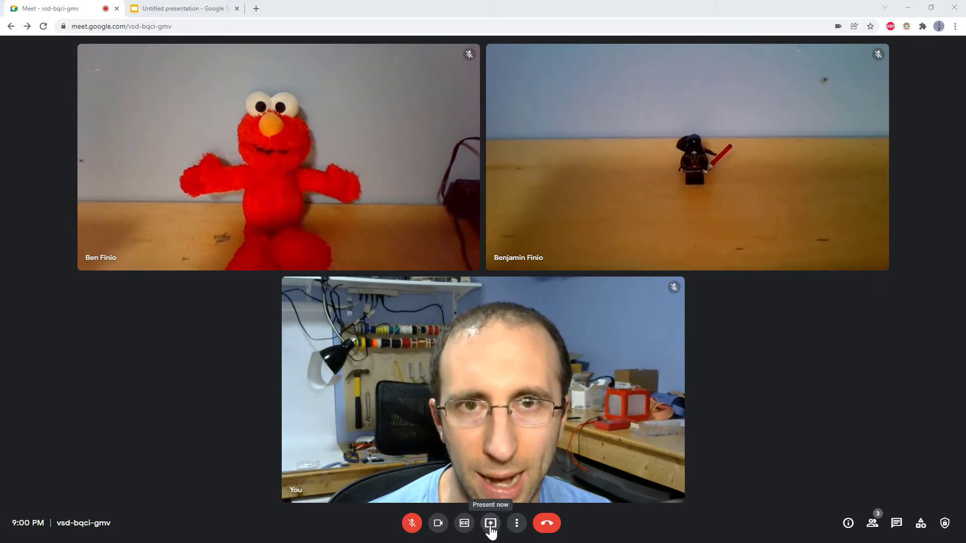
- Choose to present your entire screen and select Screen 2
left_click(491, 528)
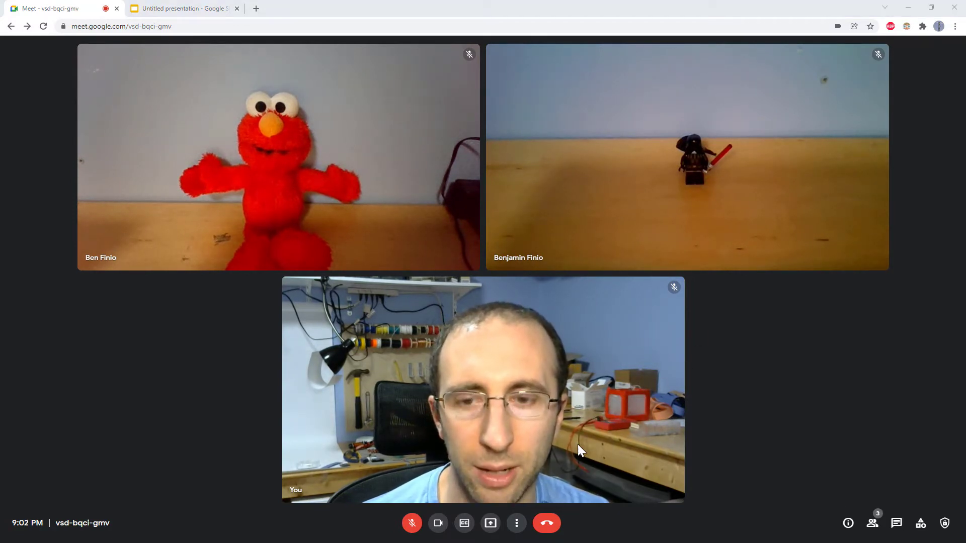
left_click(490, 525)
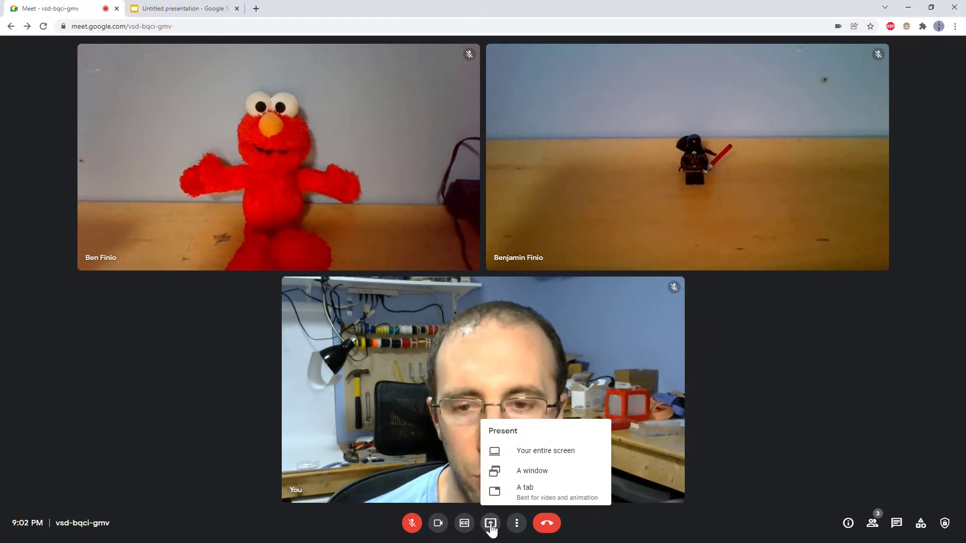
left_click(532, 455)
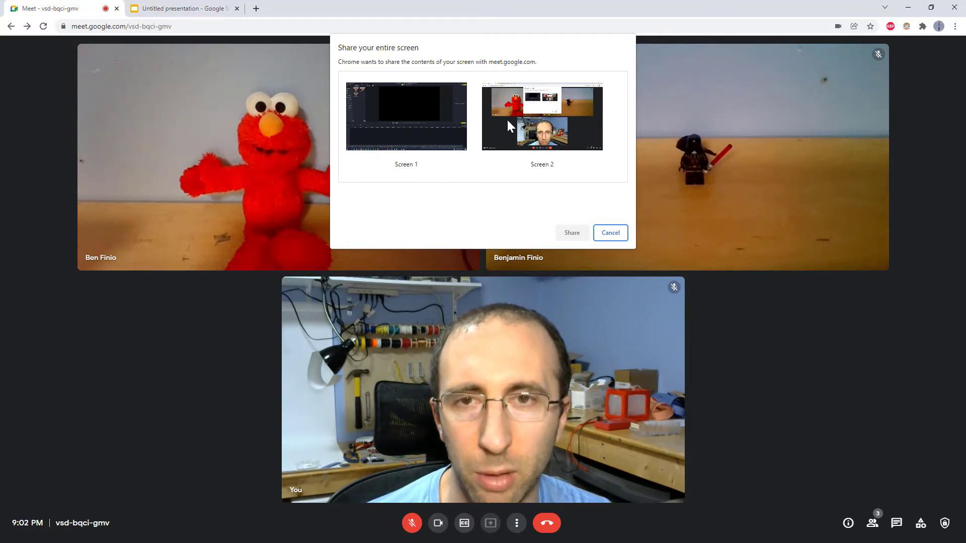
left_click(564, 125)
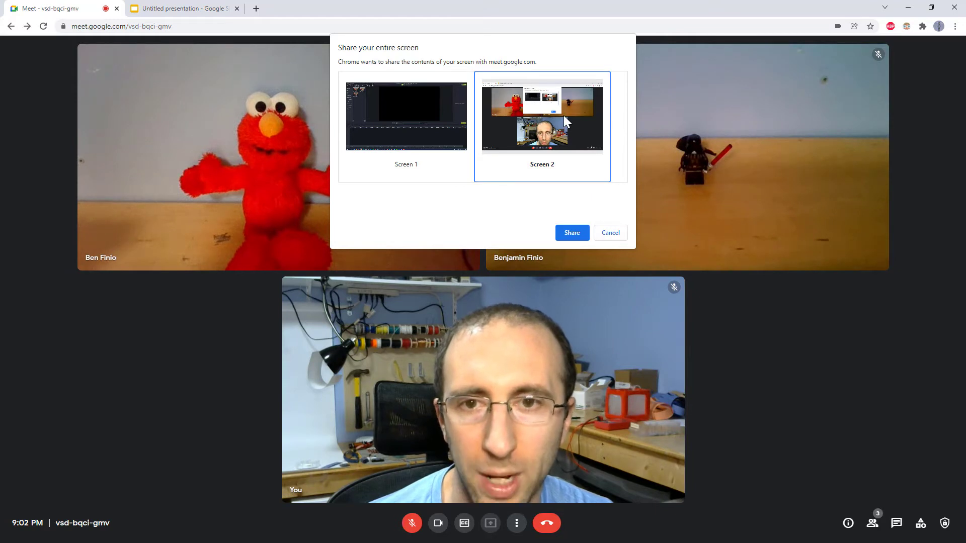
- Start sharing Screen 2 with the call
left_click(570, 232)
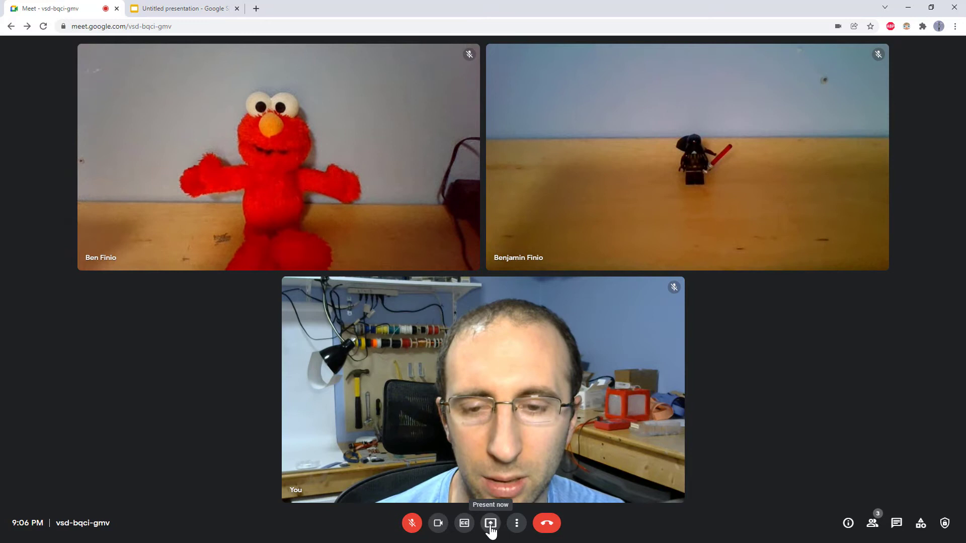
- Share the Untitled presentation Slides tab to the call with tab audio turned off
left_click(490, 526)
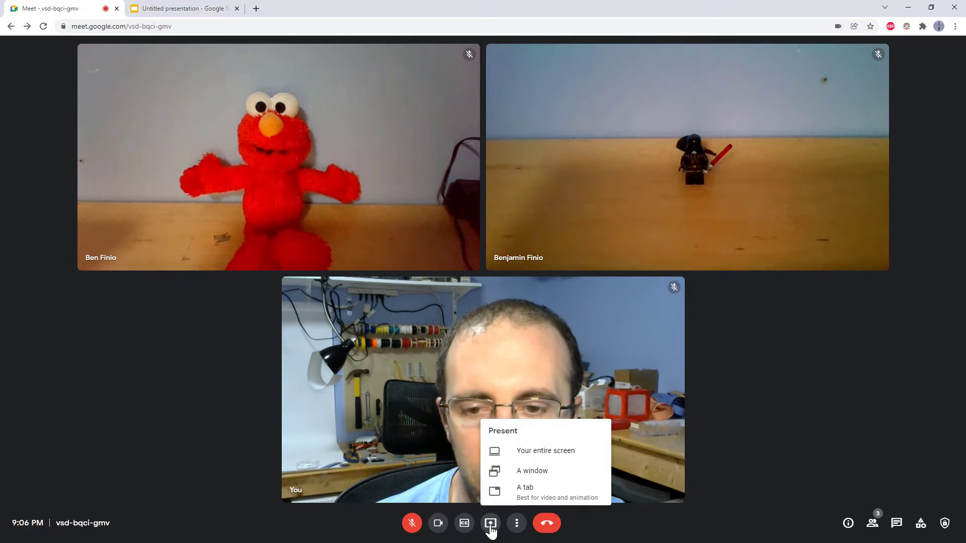
left_click(526, 495)
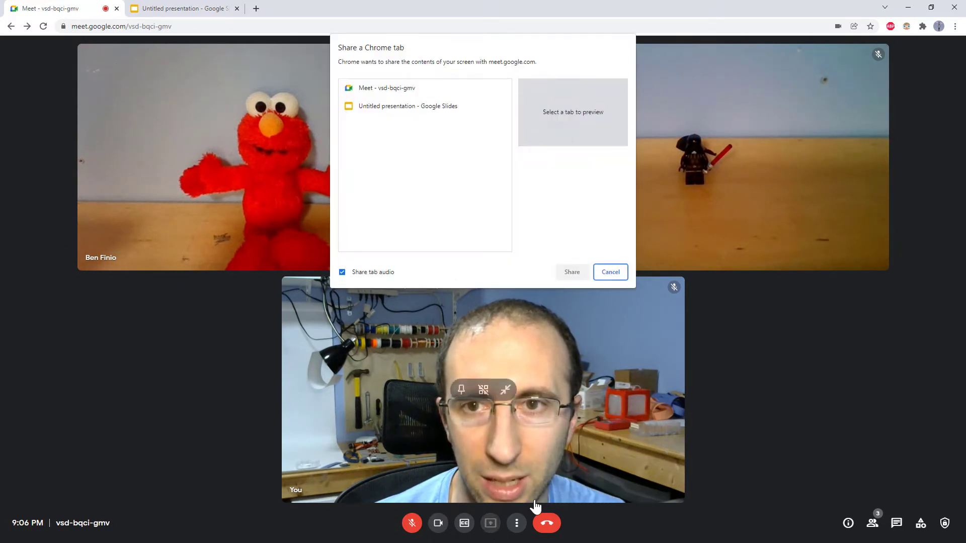
left_click(414, 108)
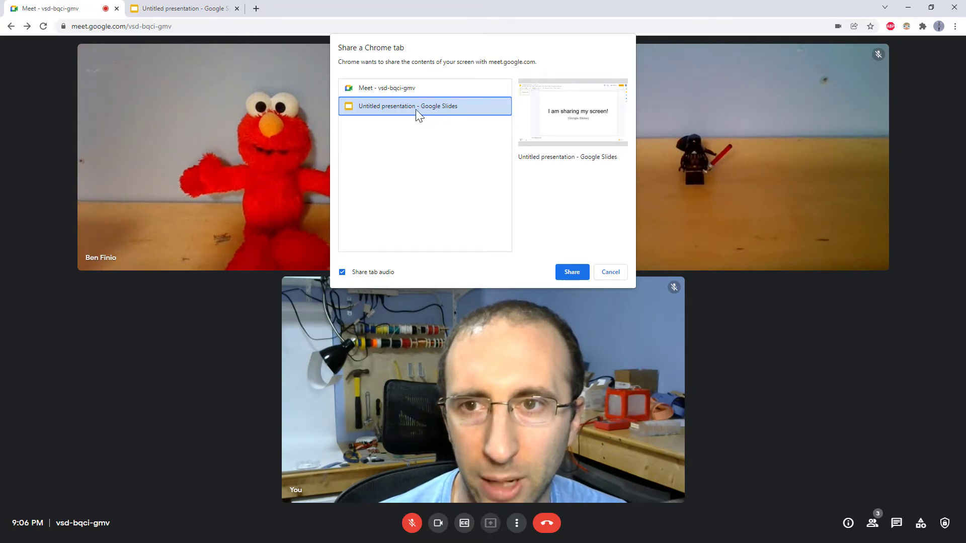
left_click(342, 274)
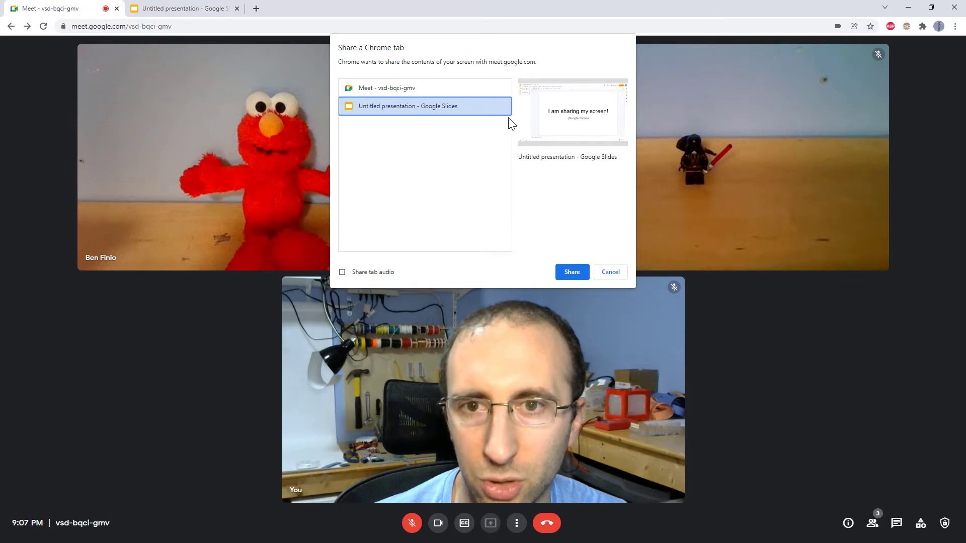
left_click(571, 273)
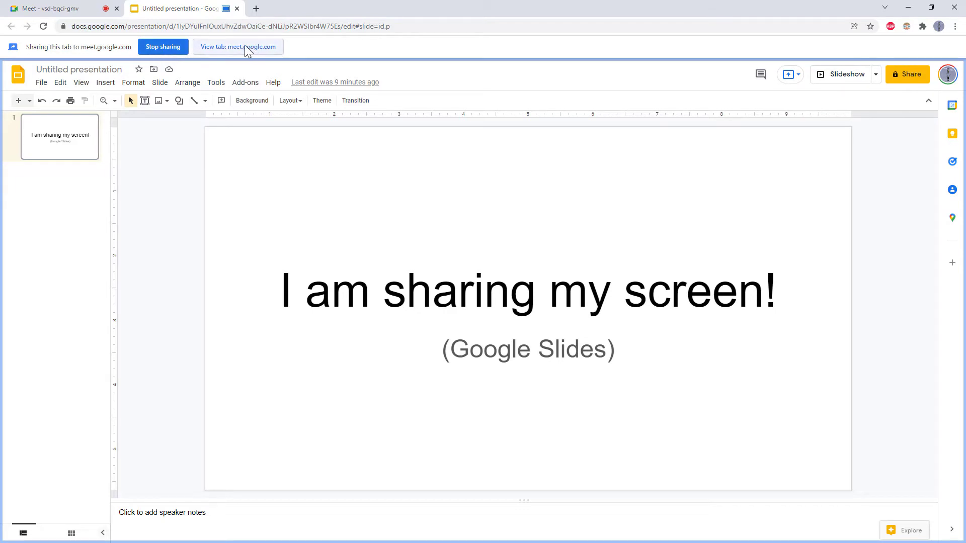
- Compare the 'I am sharing my screen!' slide with how it appears in the Meet call
left_click(263, 45)
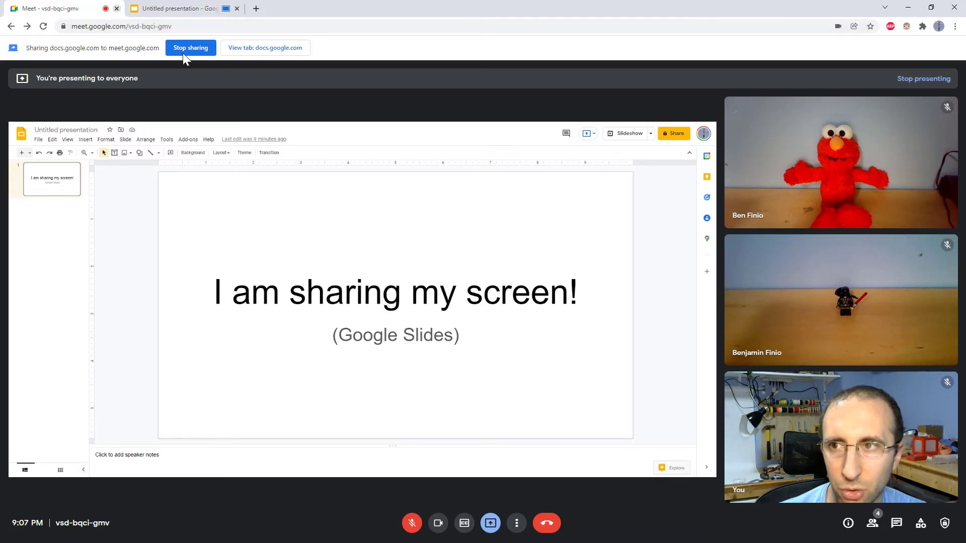
left_click(250, 47)
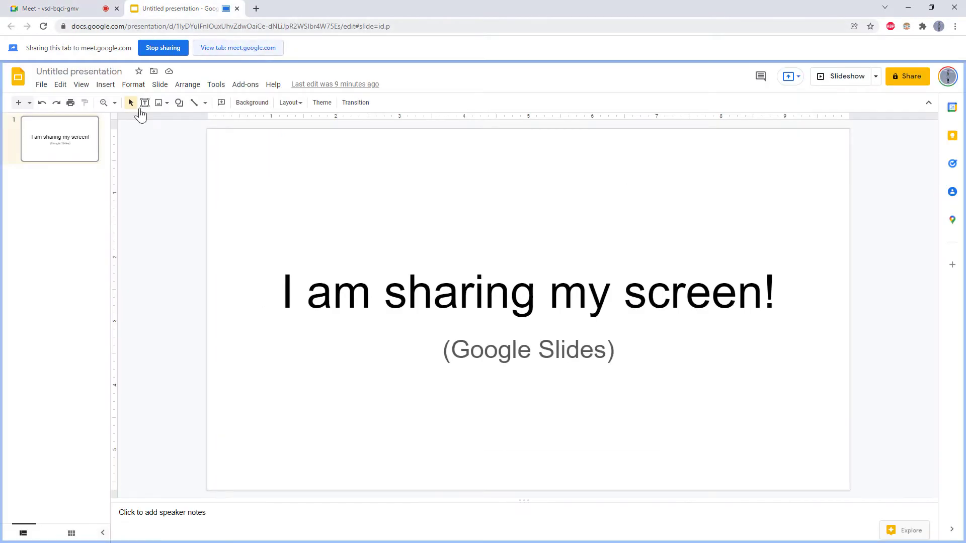
left_click(61, 180)
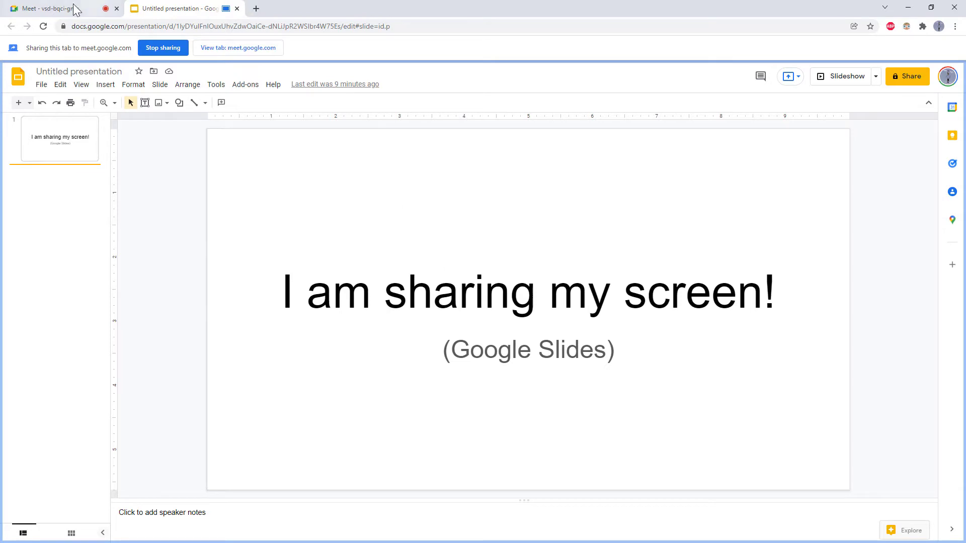
left_click(59, 11)
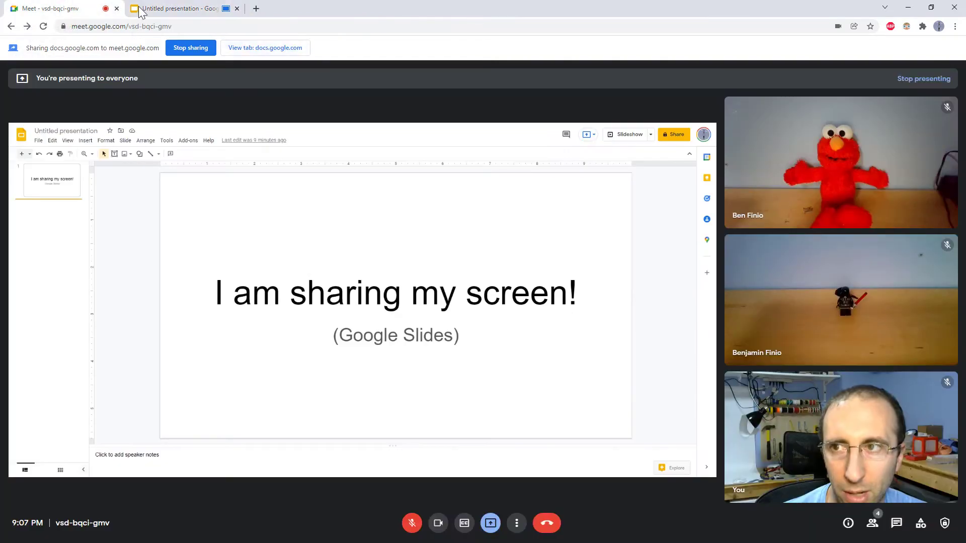
left_click(184, 14)
left_click(98, 14)
left_click(185, 7)
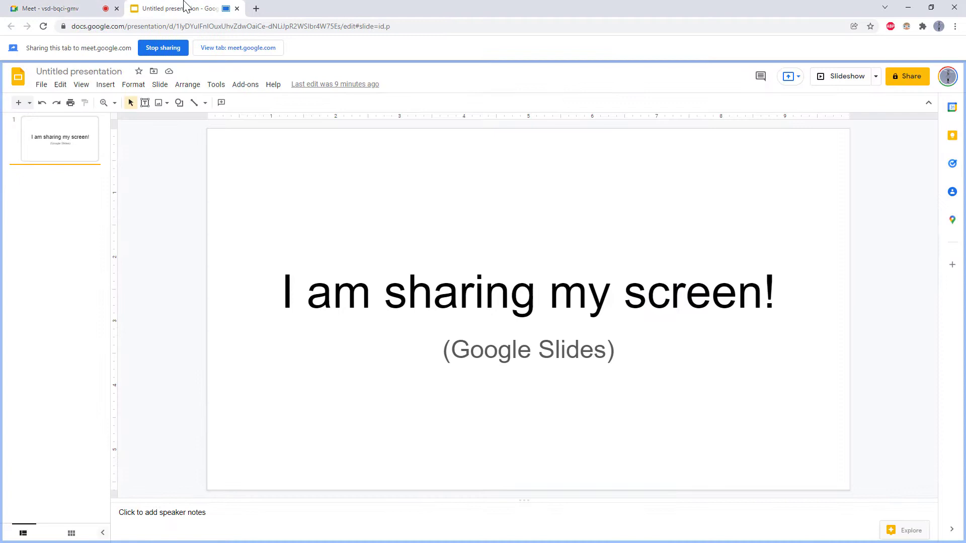
left_click(225, 47)
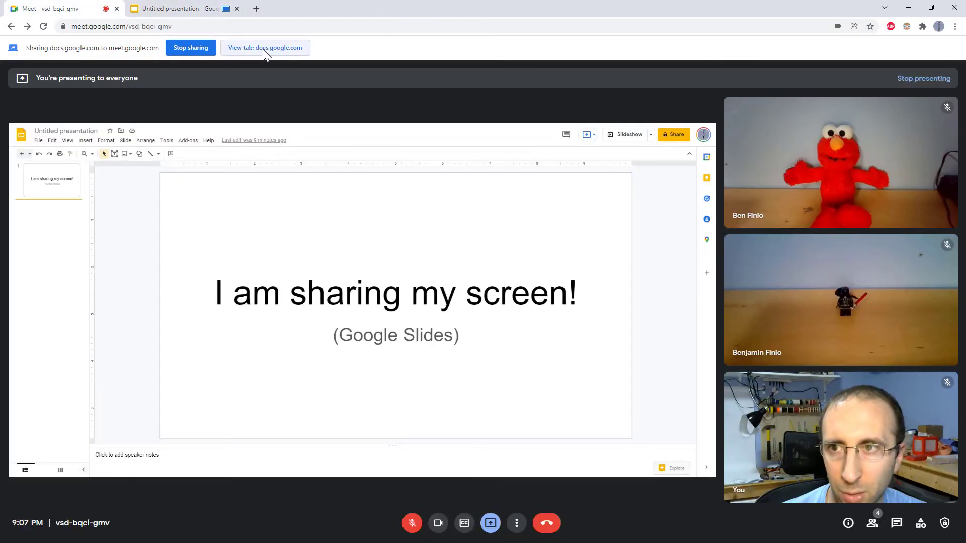
- Switch the share to the new blank presentation tab instead
left_click(276, 48)
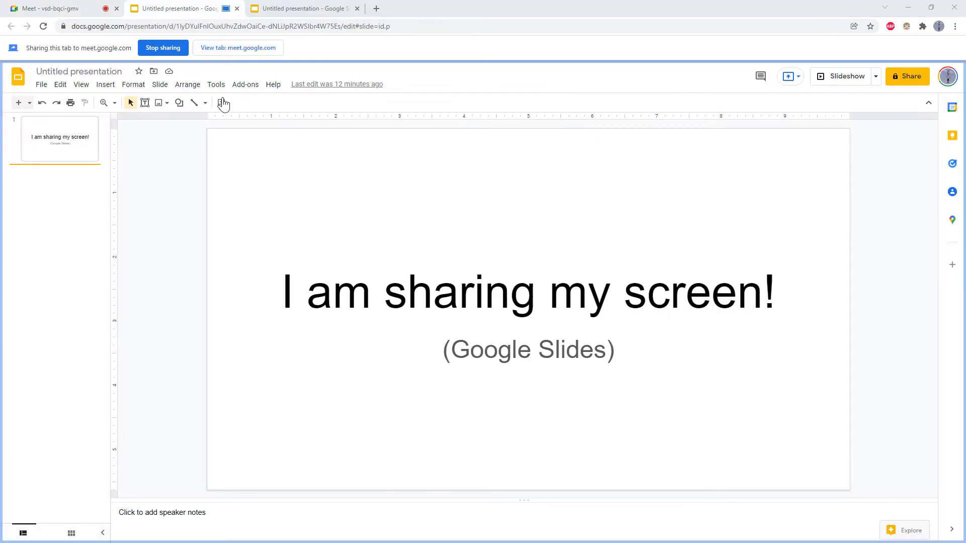
left_click(297, 14)
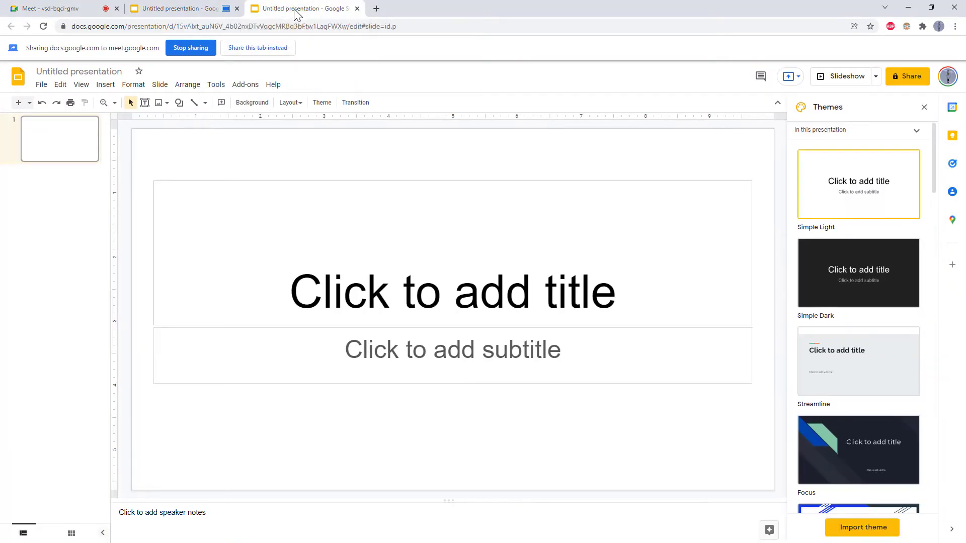
left_click(256, 47)
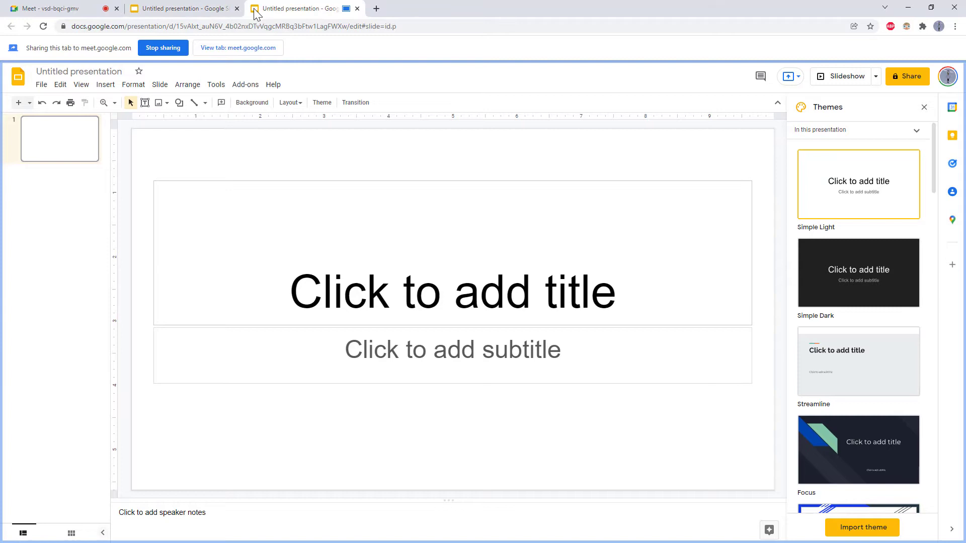
- Check what the call now shows and return to the blank presentation
left_click(190, 8)
left_click(269, 10)
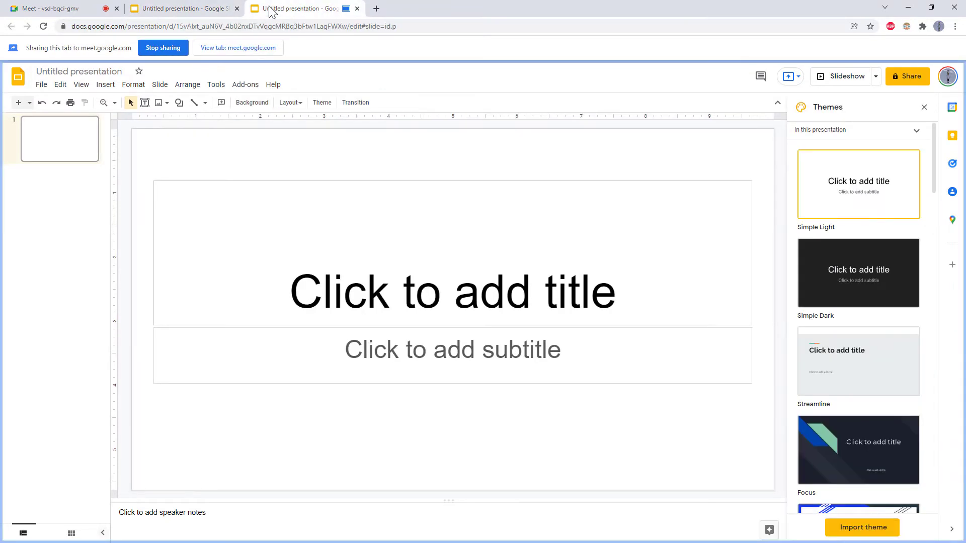
left_click(242, 48)
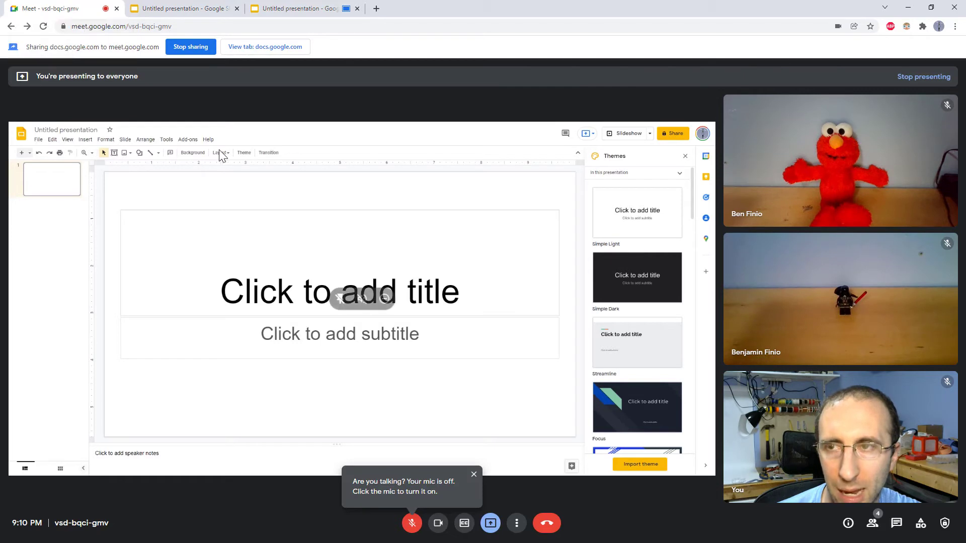
left_click(309, 12)
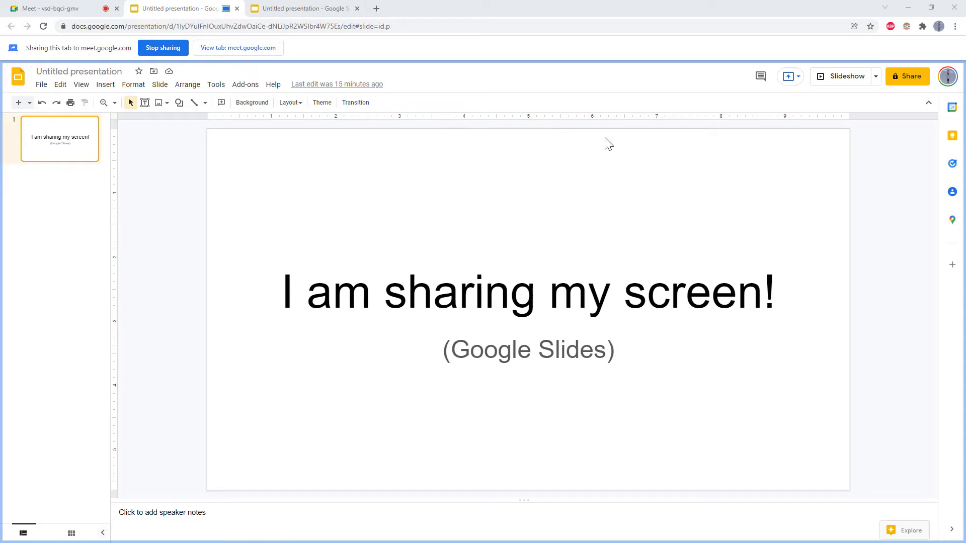
- Play the slideshow, check it in the Meet tab, then list the other slideshow start options
left_click(826, 82)
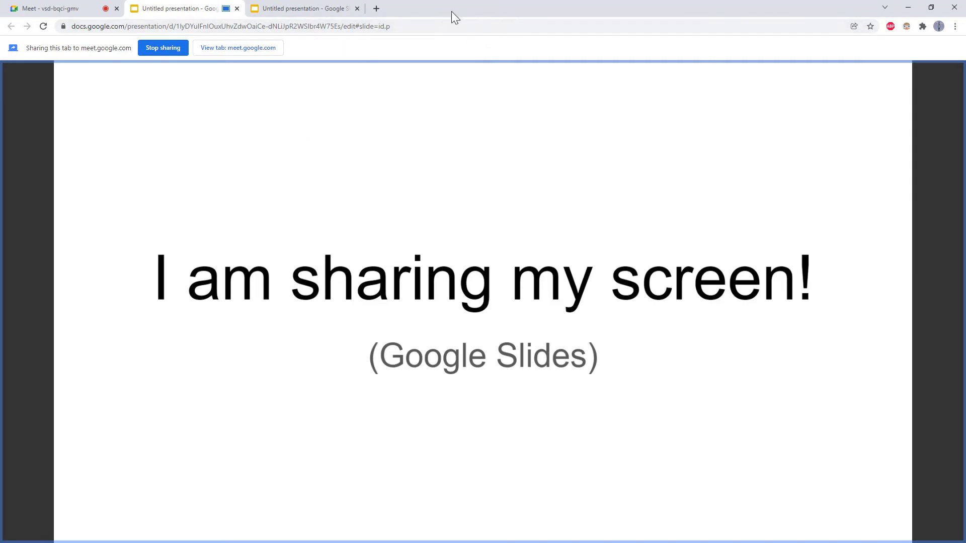
left_click(54, 12)
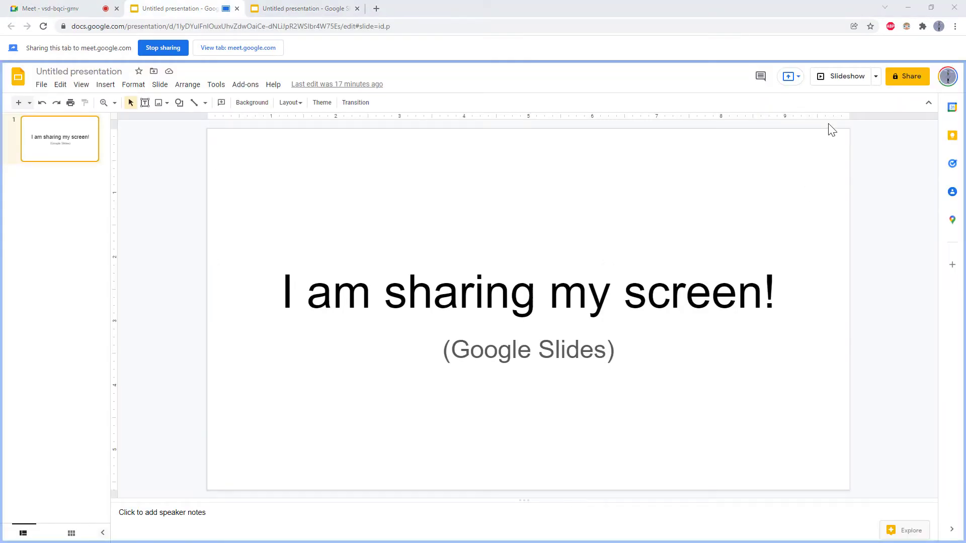
left_click(876, 77)
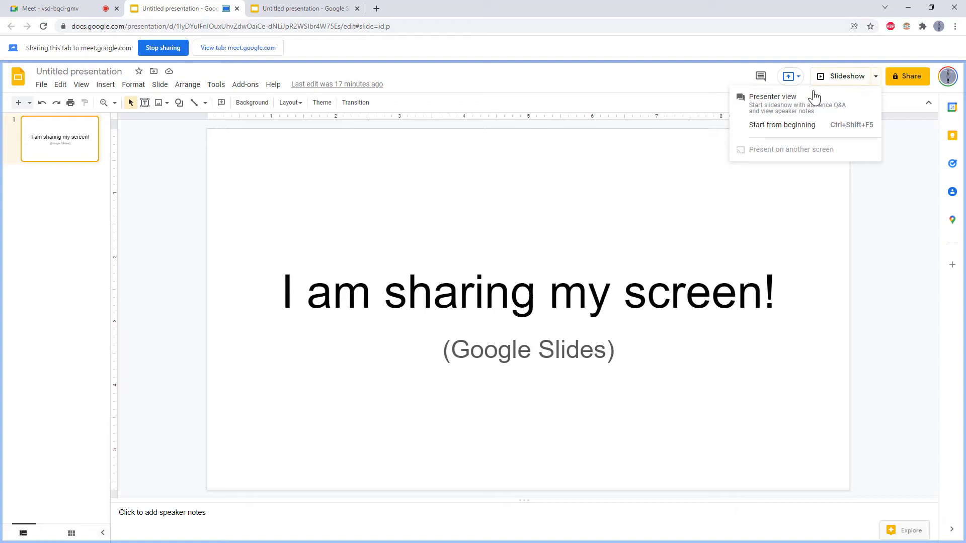
- Start the slideshow in Presenter view and move its window aside
left_click(795, 105)
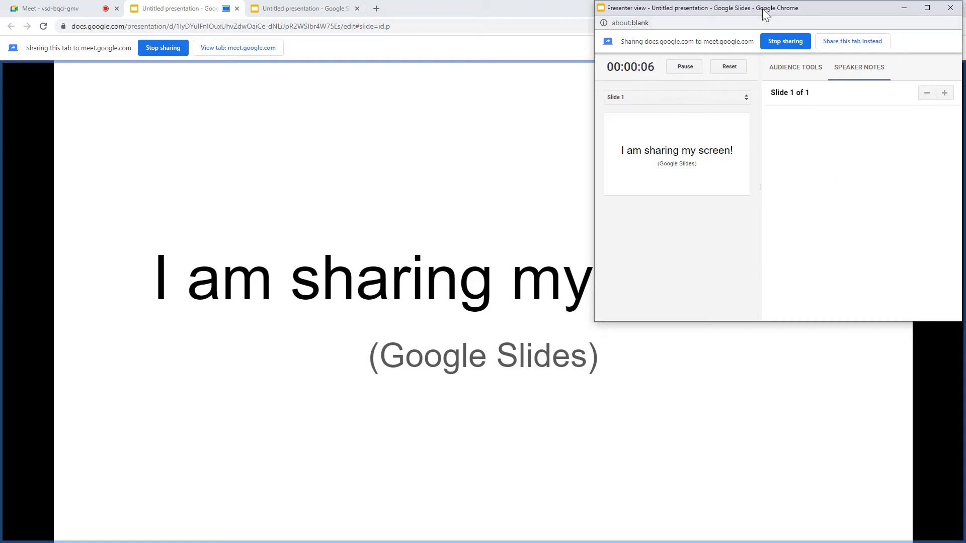
left_click_drag(765, 14, 725, 61)
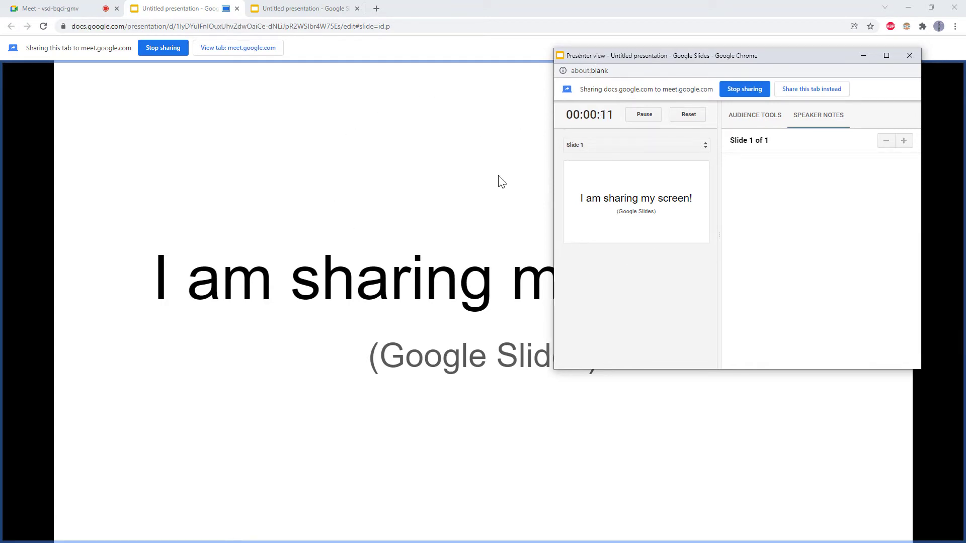
- Move the Presenter view window over the call and return to Meet once sharing stops
left_click(62, 10)
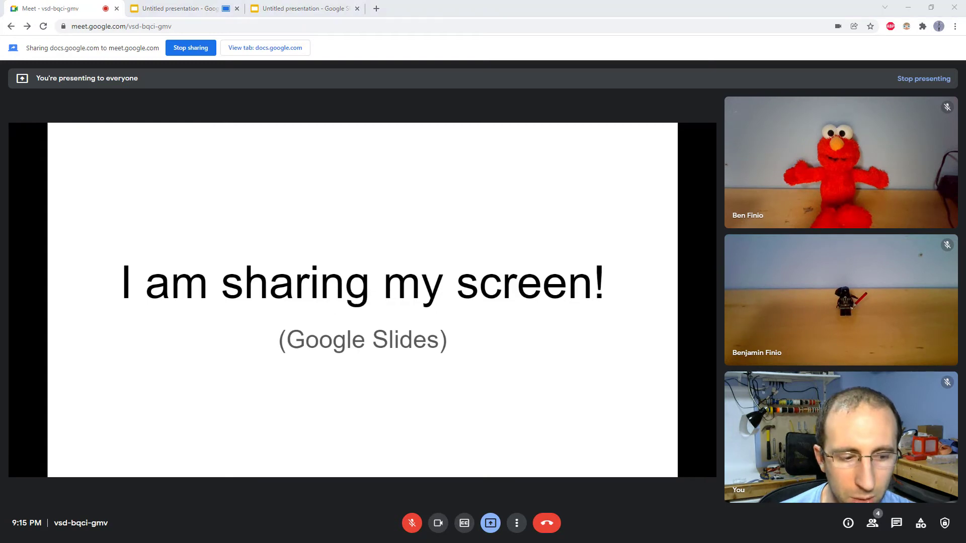
key("alt+Tab")
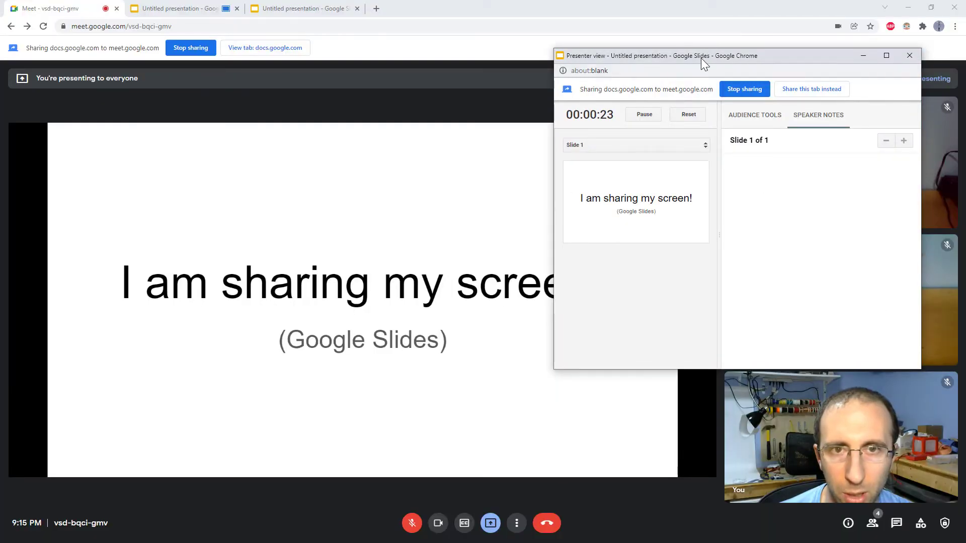
left_click_drag(698, 57, 735, 67)
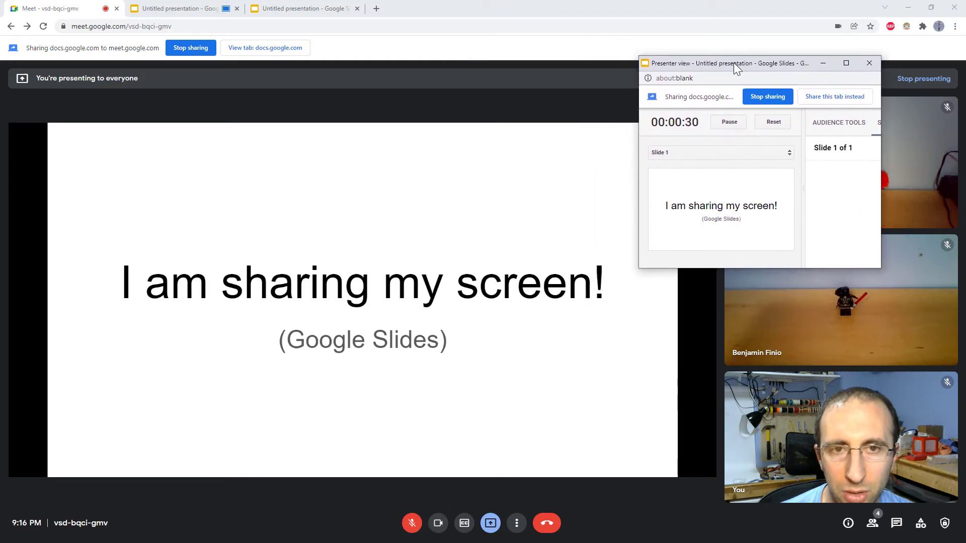
left_click(183, 8)
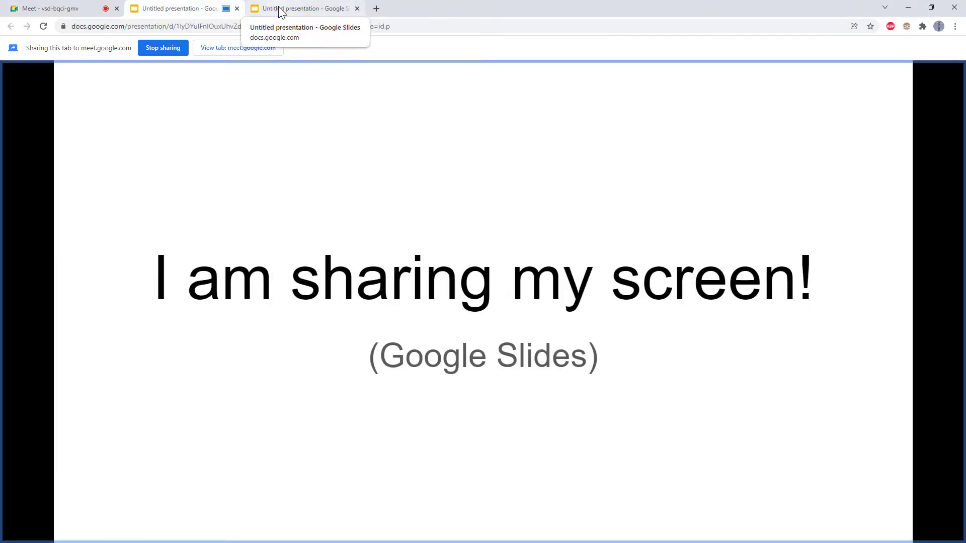
key("ctrl+1")
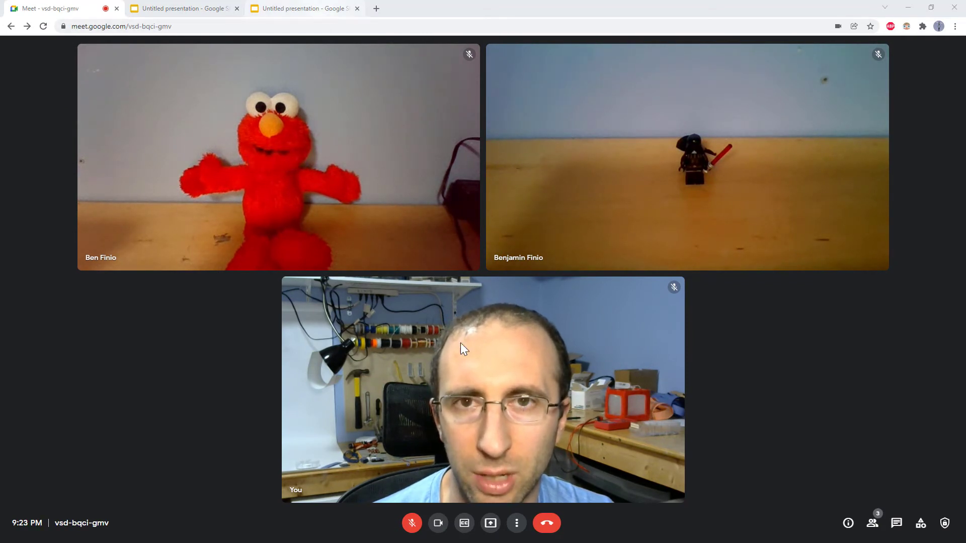
- Share the Presentation1 - PowerPoint window with the call
left_click(491, 524)
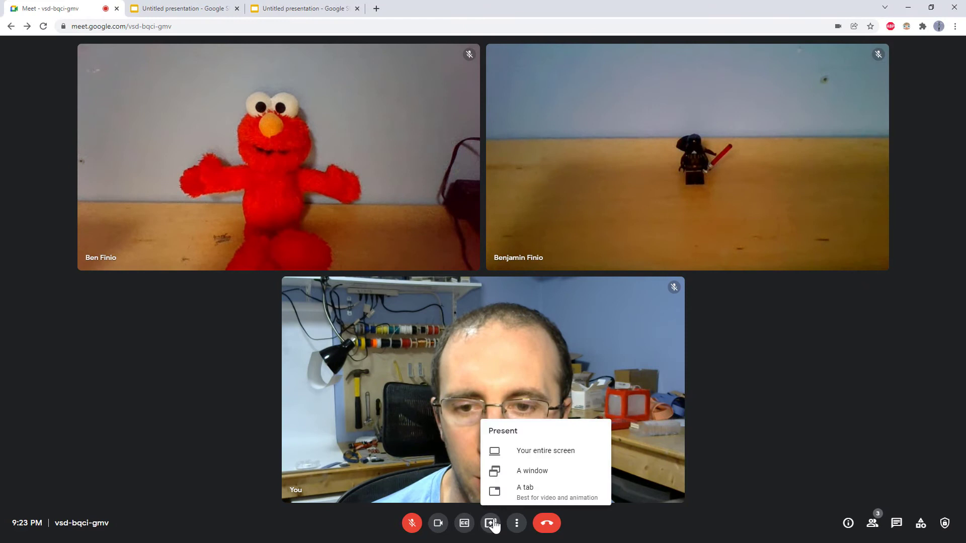
left_click(527, 473)
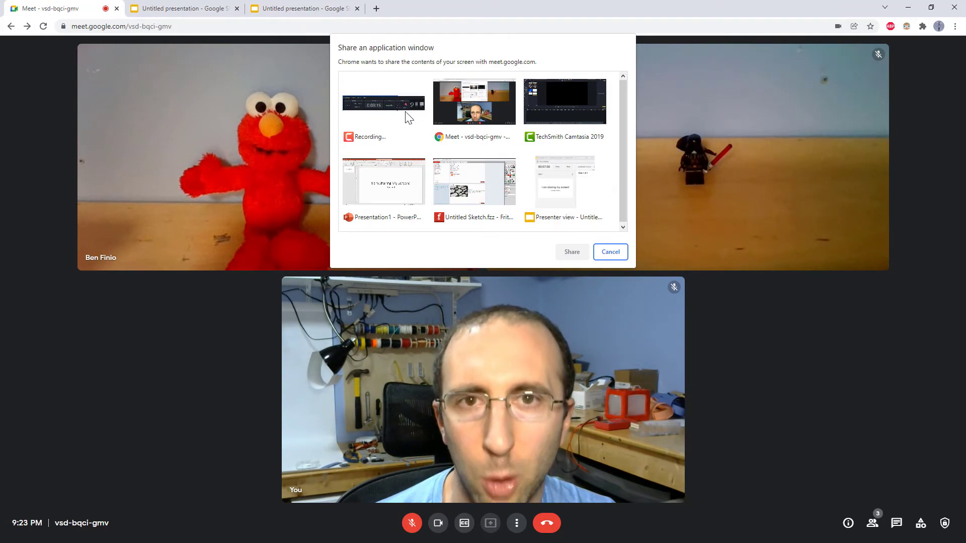
left_click(386, 188)
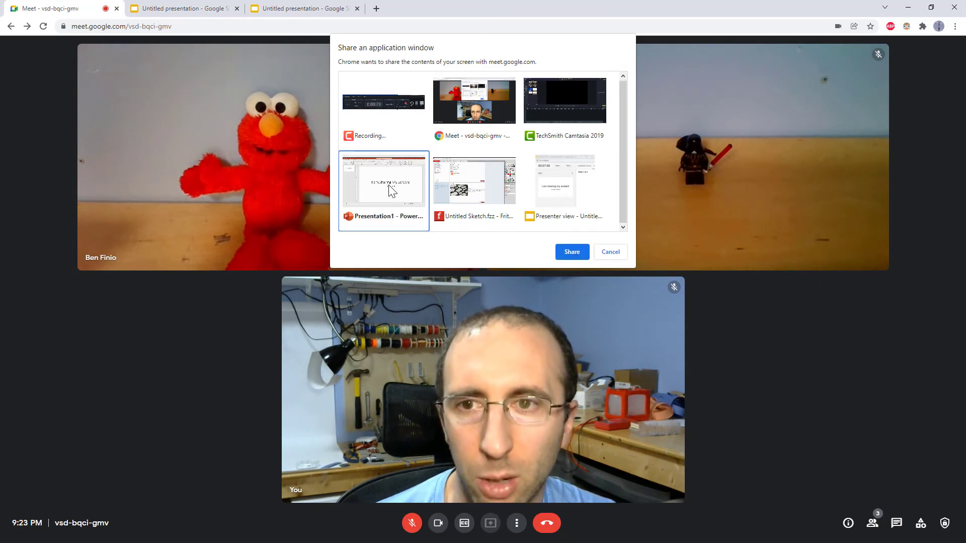
left_click(572, 252)
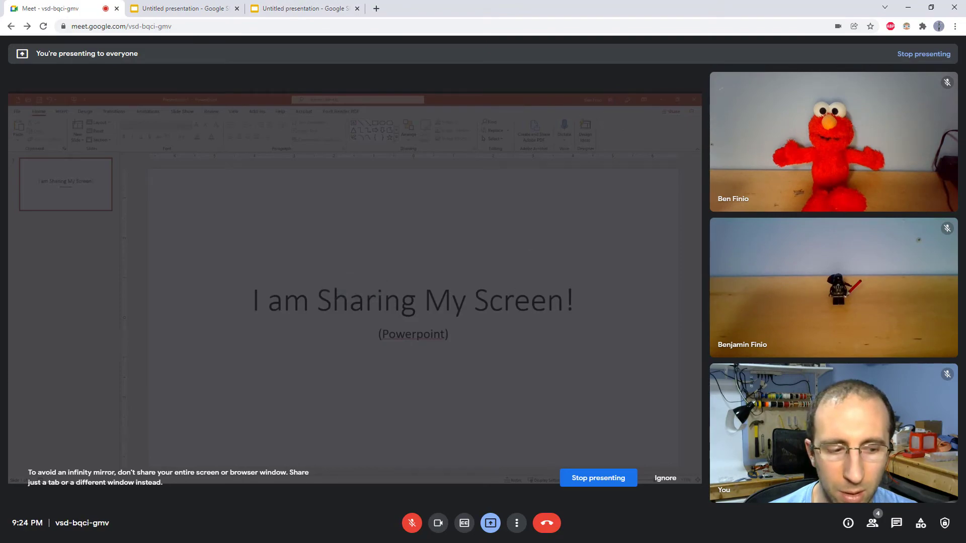
- Run the PowerPoint slide show, then return to the Meet call
key("alt+Tab")
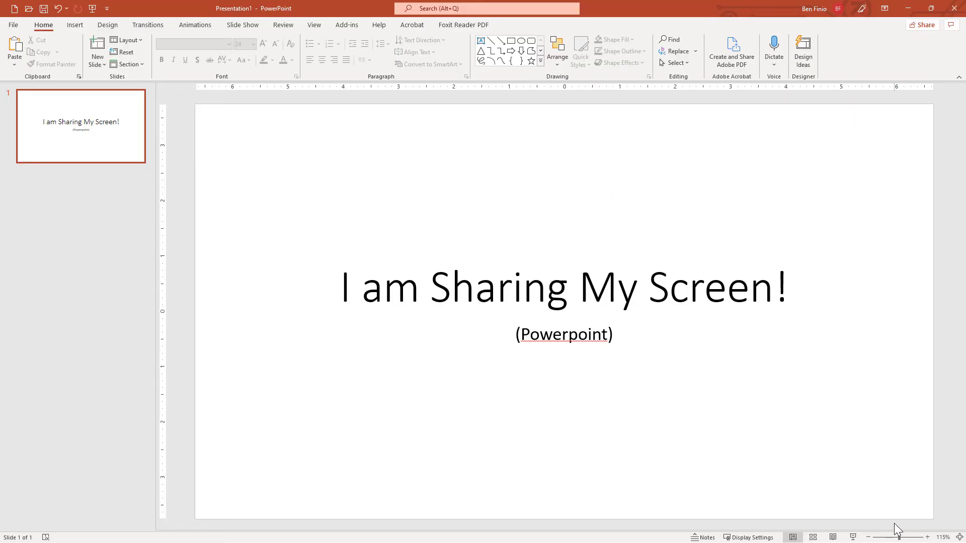
left_click(851, 538)
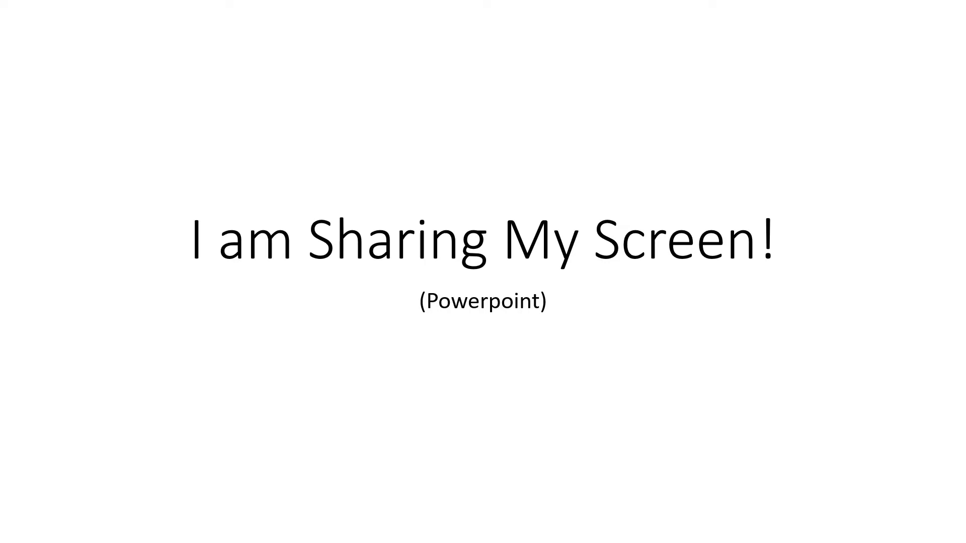
key("alt+Tab")
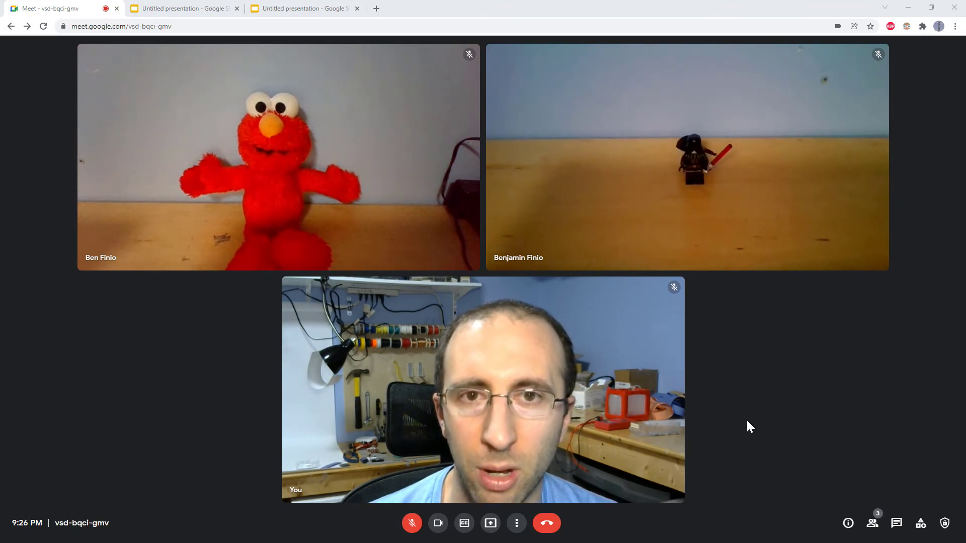
- Choose to present a single window, then drag the PowerPoint Presentation1 window over the share picker
left_click(490, 528)
left_click(523, 476)
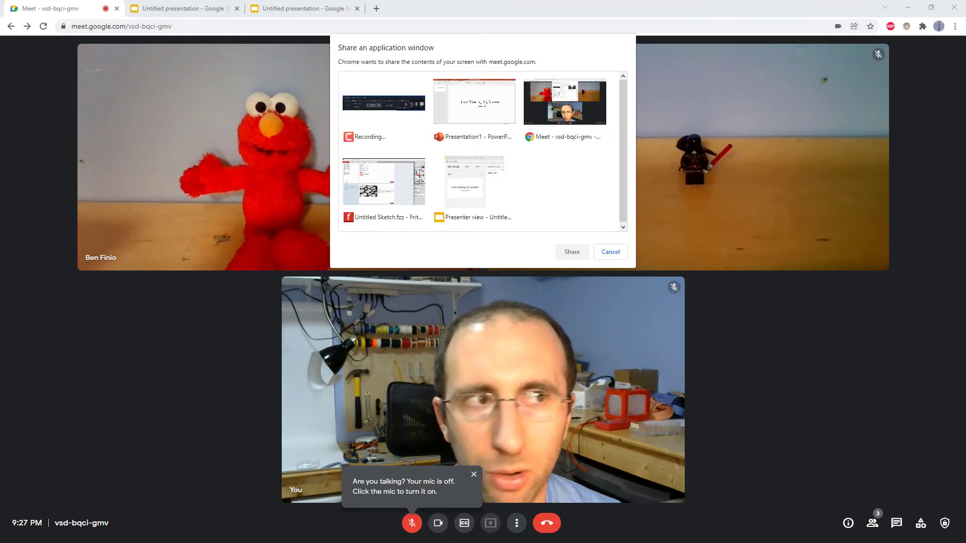
left_click_drag(965, 193, 491, 1)
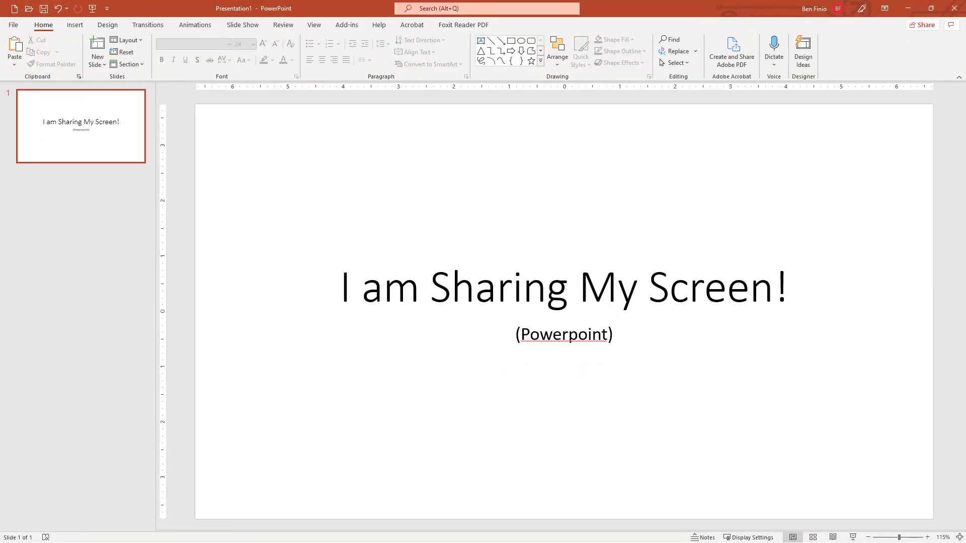
- Switch from PowerPoint back to the Google Meet call with Alt+Tab
key("alt+Tab")
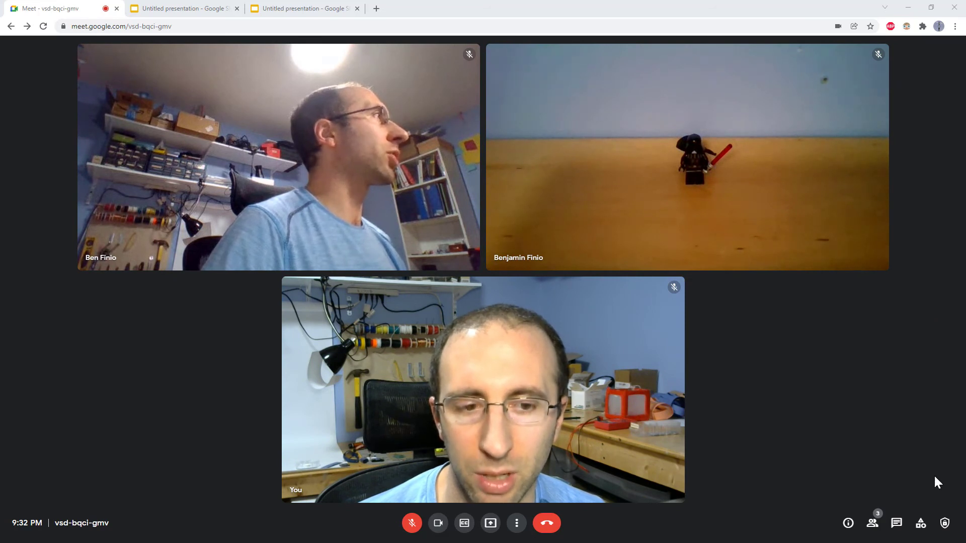
left_click(944, 525)
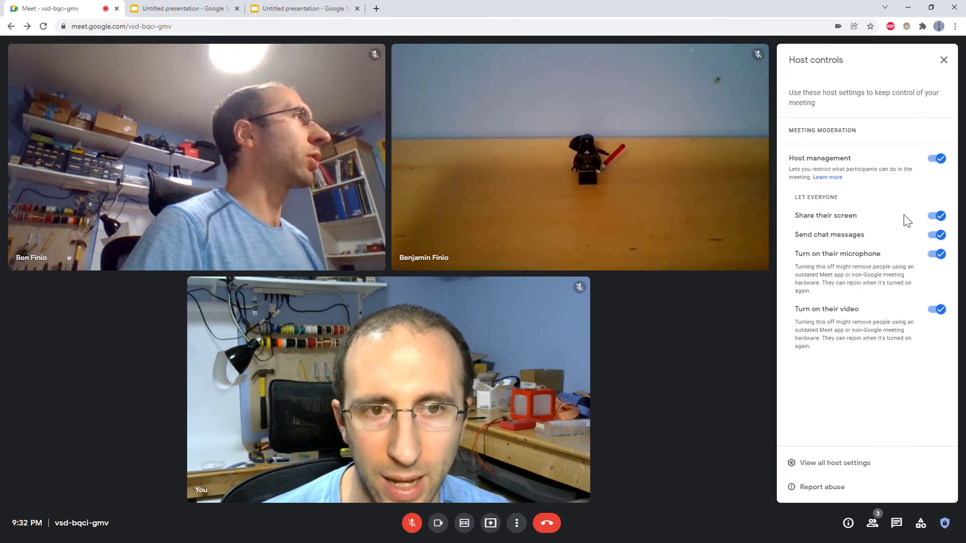
left_click(944, 61)
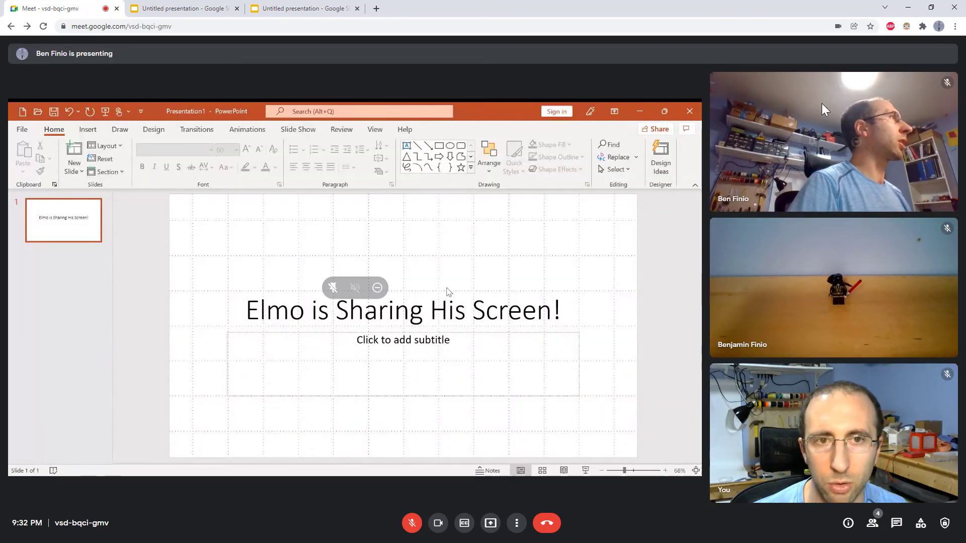
- Watch the other participant's PowerPoint slide show reach 'Elmo is Sharing His Screen!'
mouse_move(834, 396)
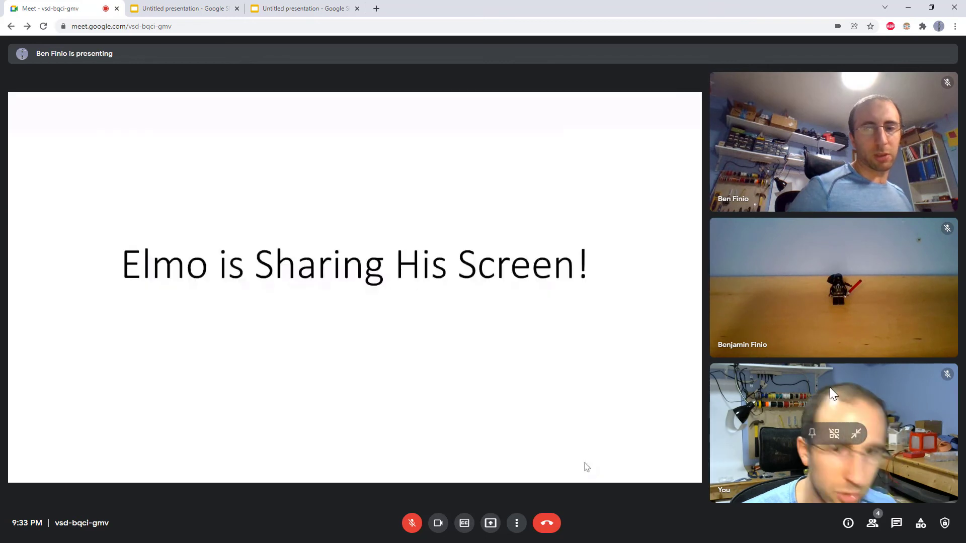
mouse_move(382, 214)
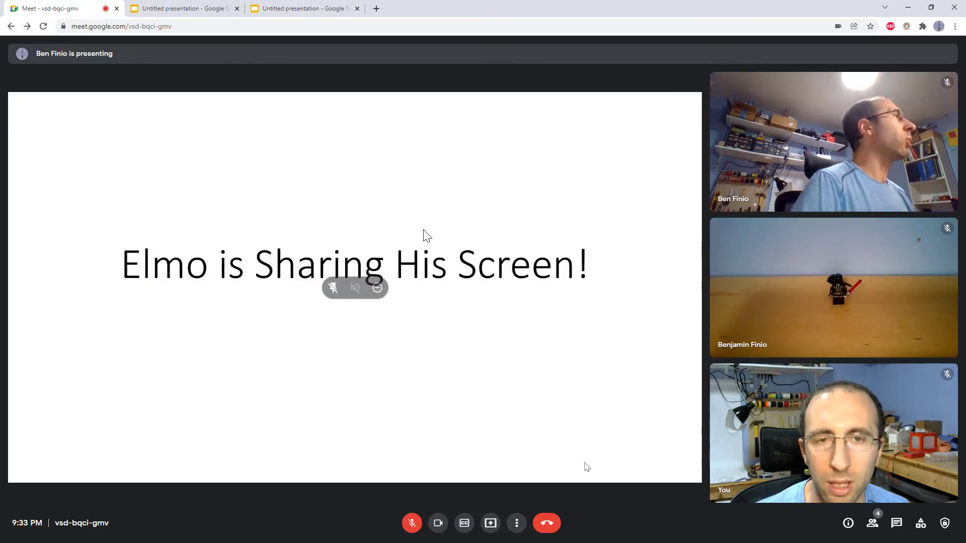
mouse_move(804, 145)
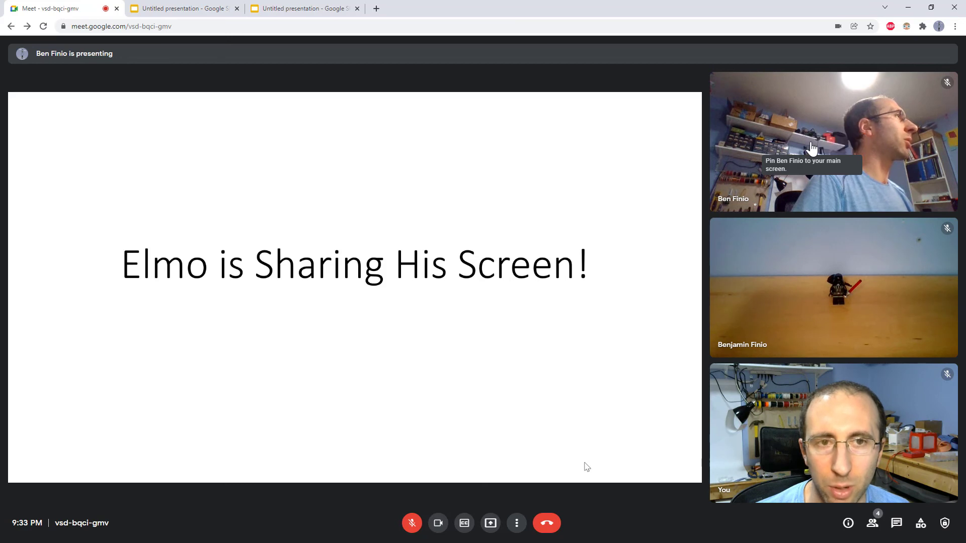
- Pin the presenting participant's camera feed as the main view of the call
left_click(813, 145)
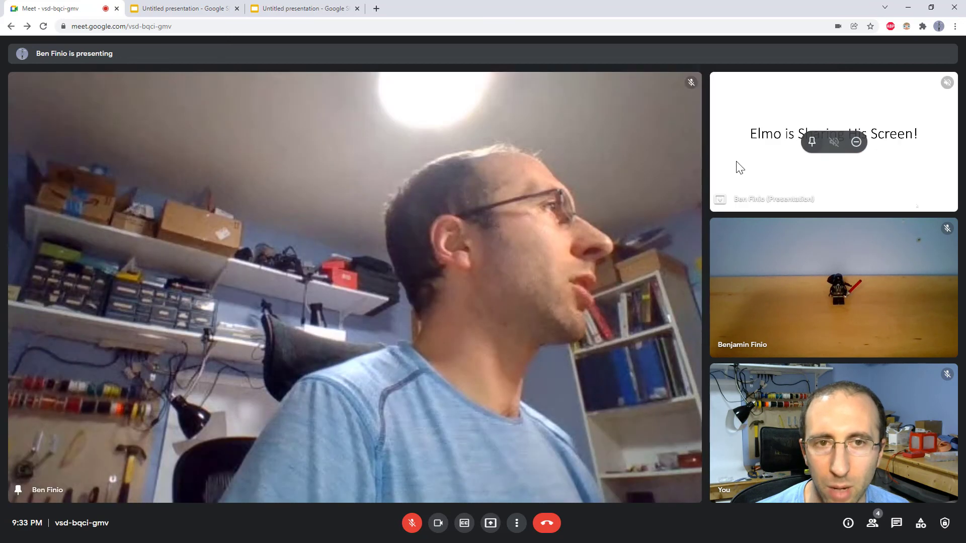